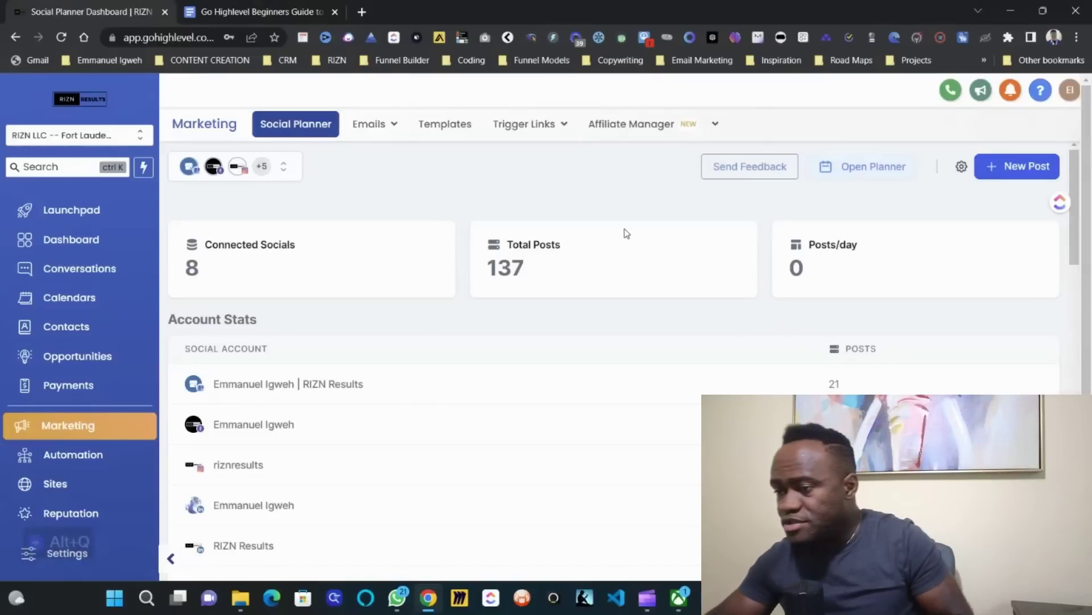
# Step: Launch the Page Marker - Draw on Web browser extension on the Social Planner dashboard
pyautogui.click(1008, 37)
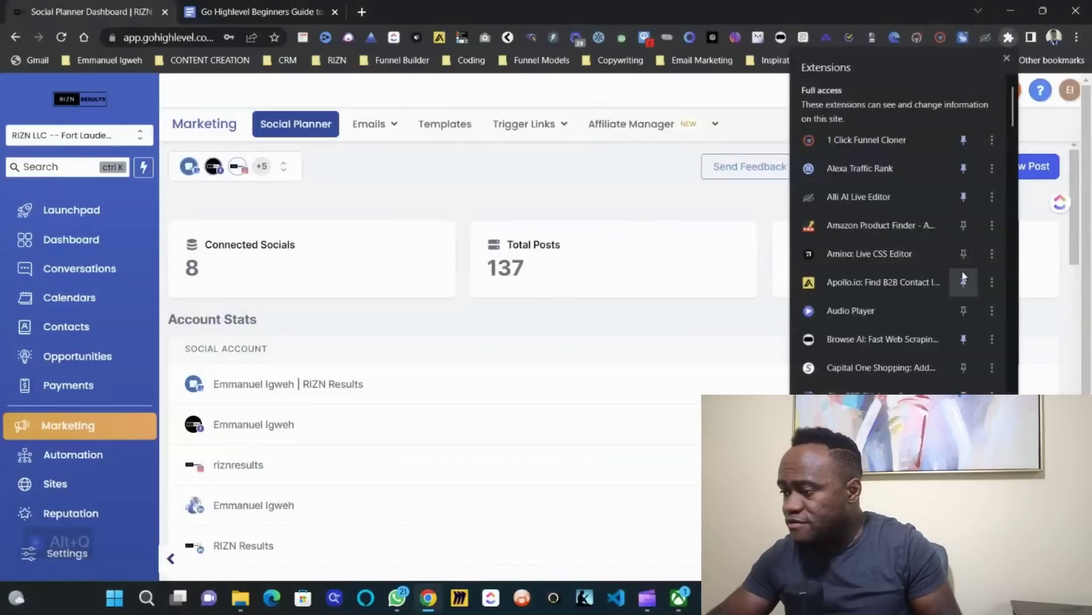
pyautogui.scroll(-15, 963, 276)
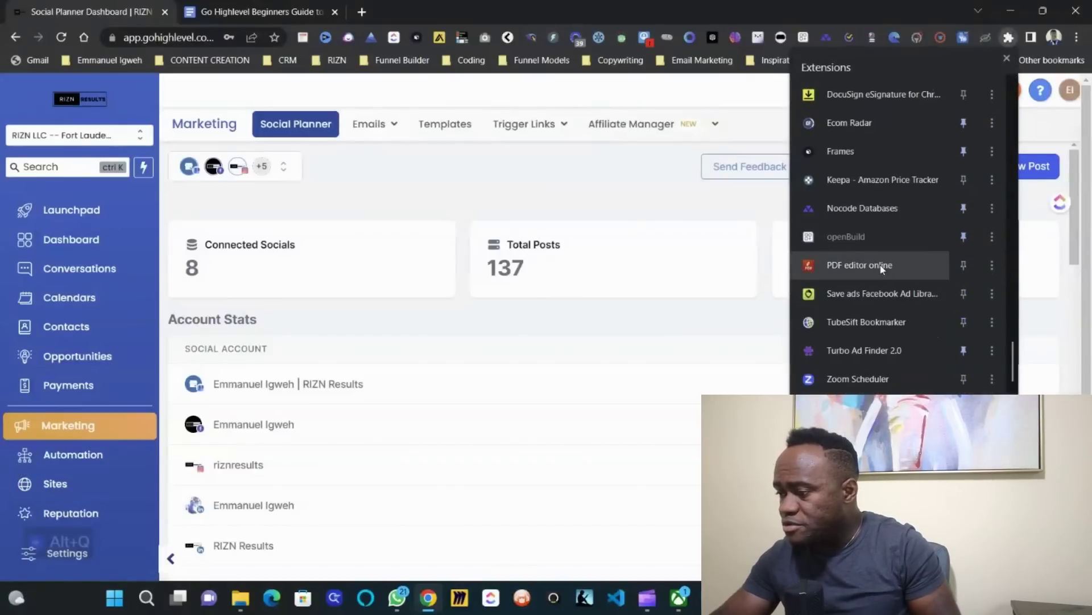
pyautogui.scroll(-7, 880, 270)
pyautogui.scroll(8, 881, 270)
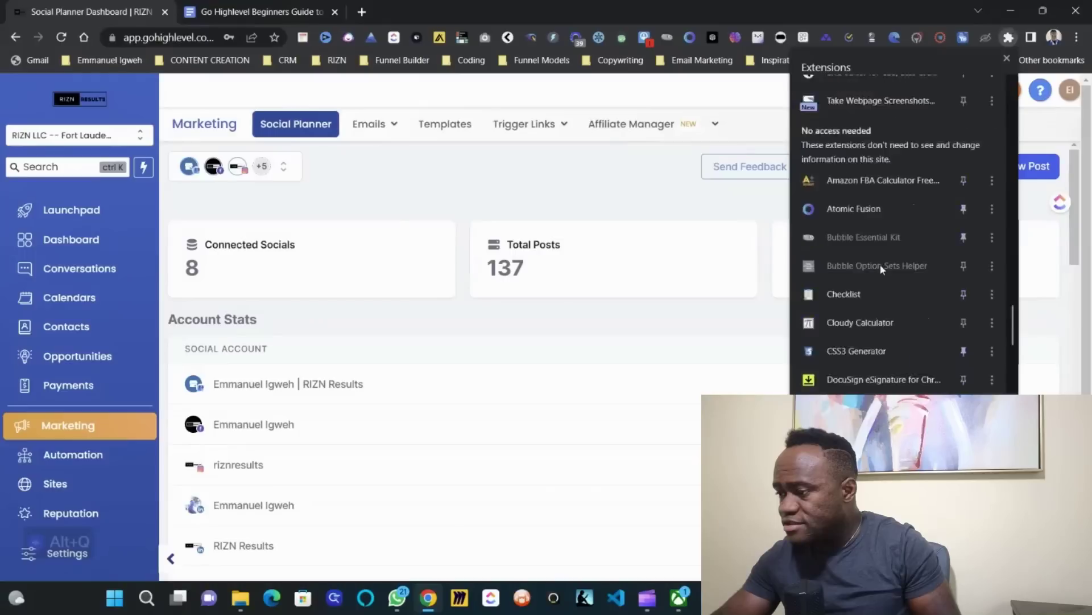
pyautogui.scroll(6, 881, 268)
pyautogui.scroll(-7, 881, 268)
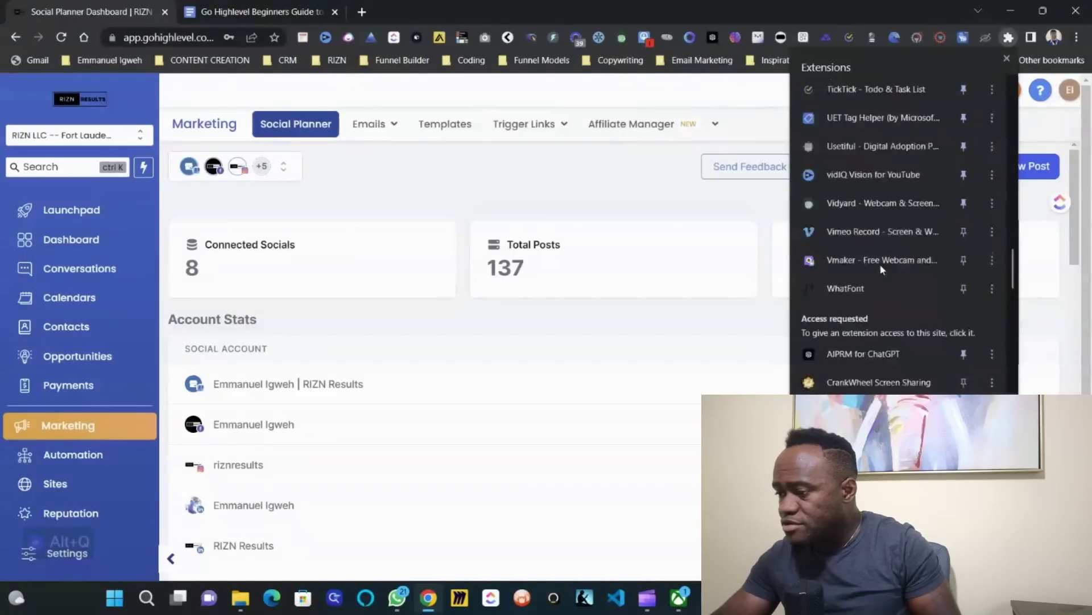
pyautogui.scroll(-6, 881, 269)
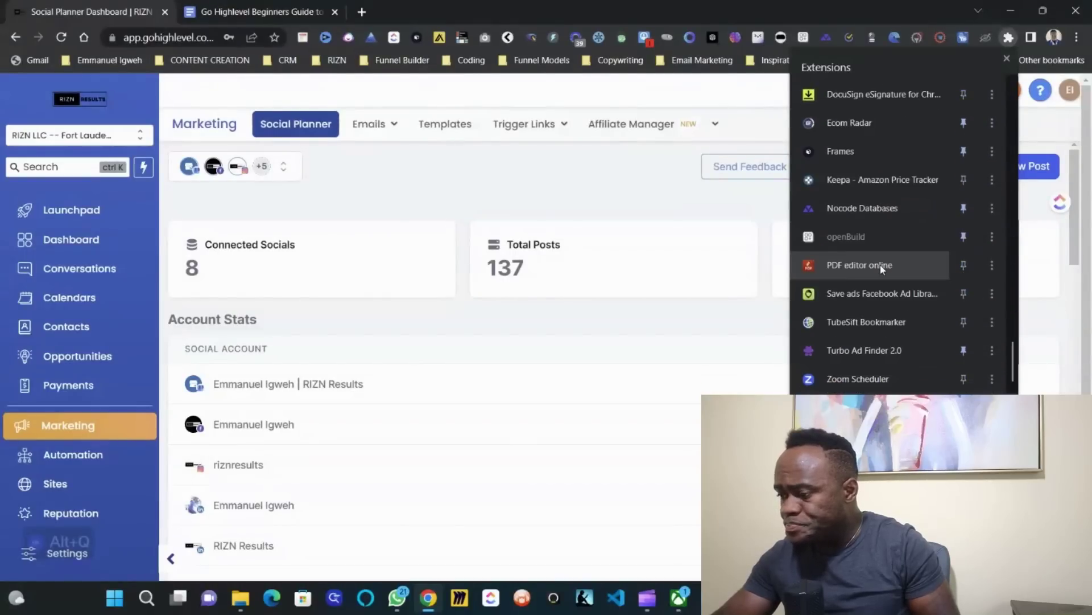
pyautogui.scroll(10, 880, 264)
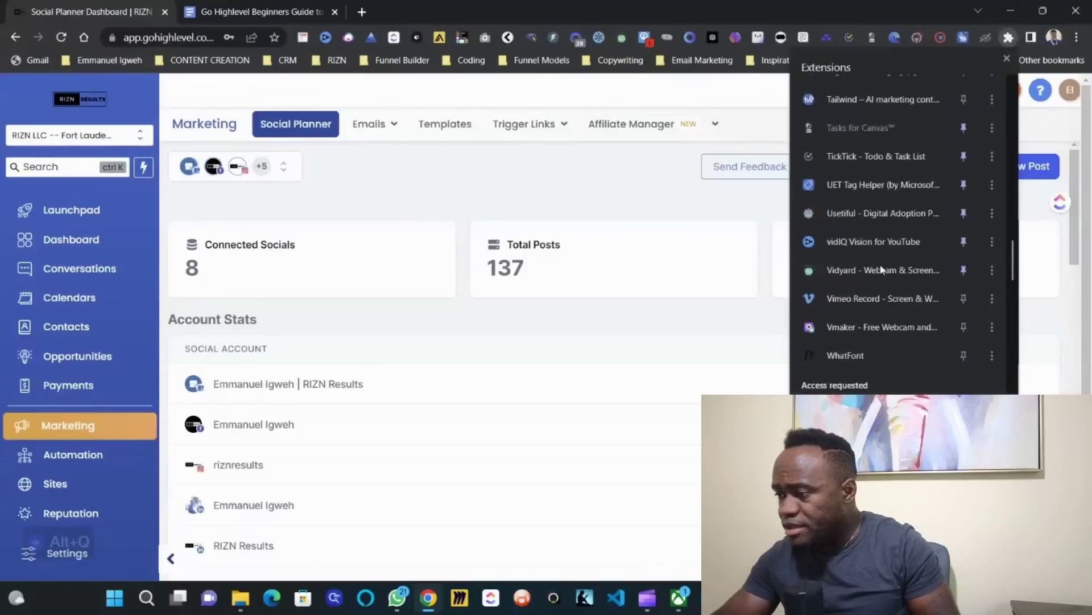
pyautogui.scroll(-14, 879, 264)
pyautogui.scroll(15, 880, 264)
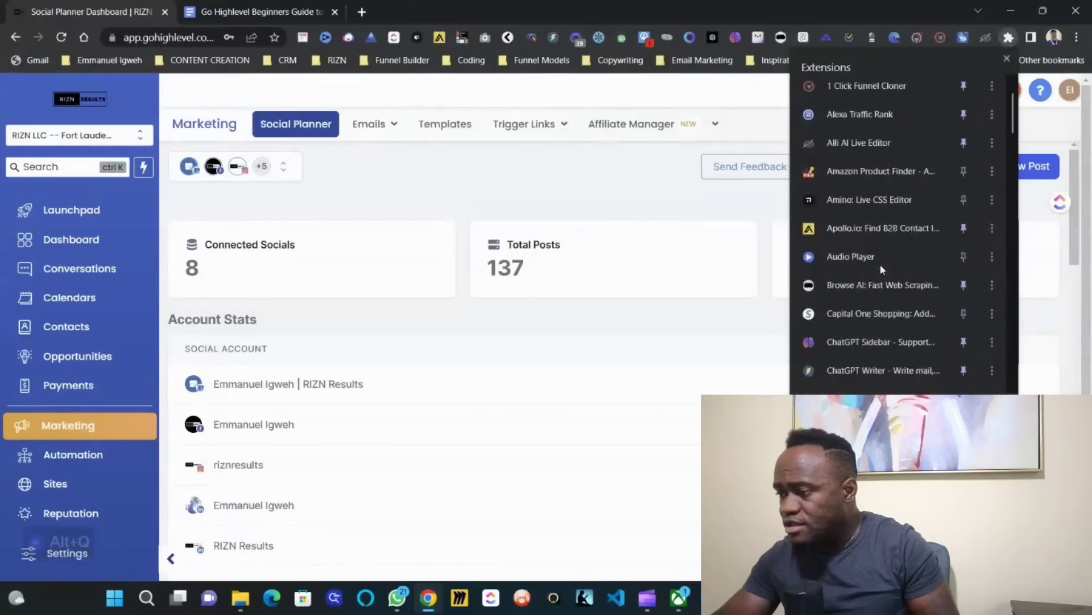
pyautogui.scroll(-13, 880, 264)
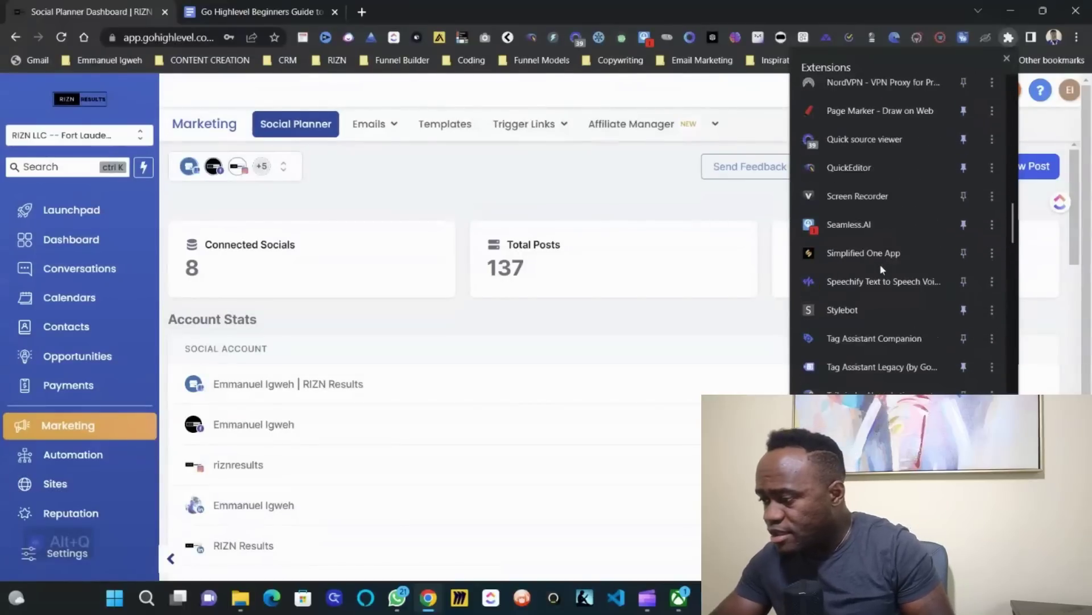
pyautogui.scroll(1, 880, 264)
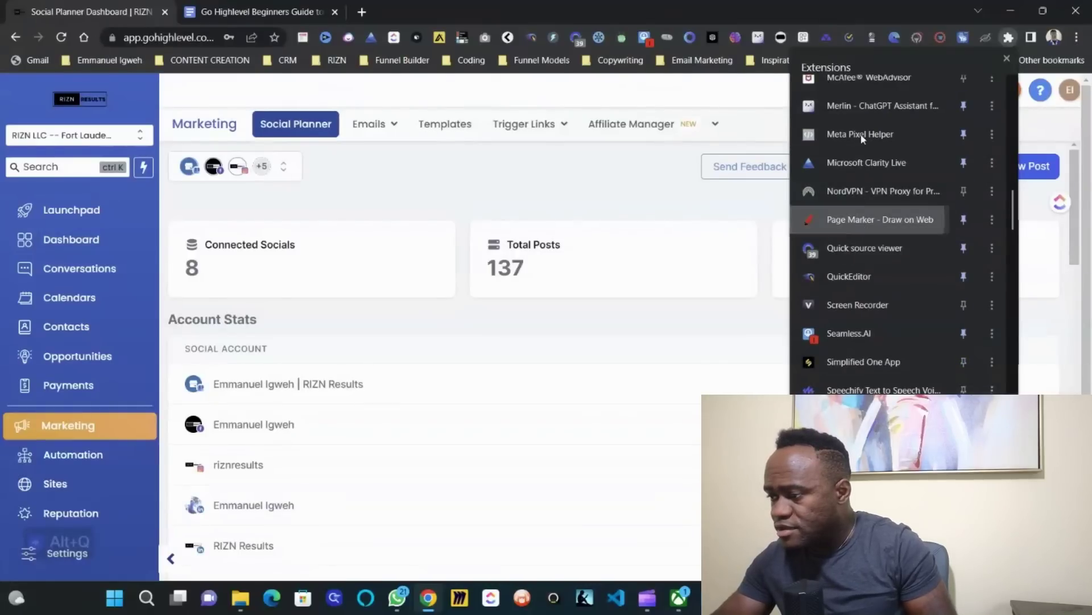
pyautogui.click(851, 217)
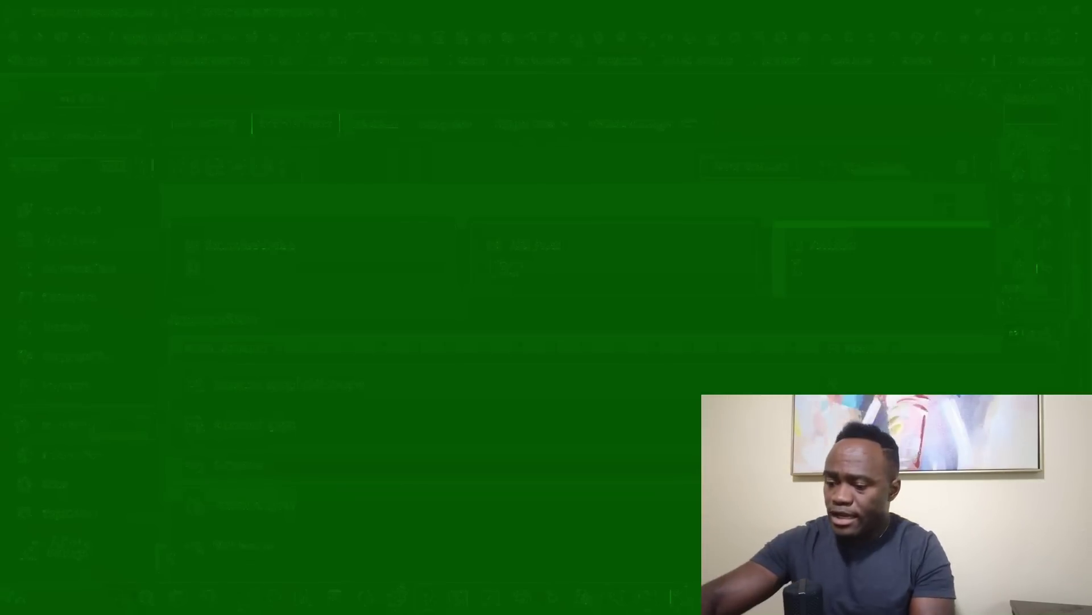
# Step: Draw a large red box over Connected Socials and the account list, plus small boxes near Send Feedback and Posts/day
pyautogui.moveTo(206, 248)
pyautogui.mouseDown()
pyautogui.moveTo(448, 220)
pyautogui.moveTo(175, 450)
pyautogui.moveTo(219, 251)
pyautogui.mouseUp()
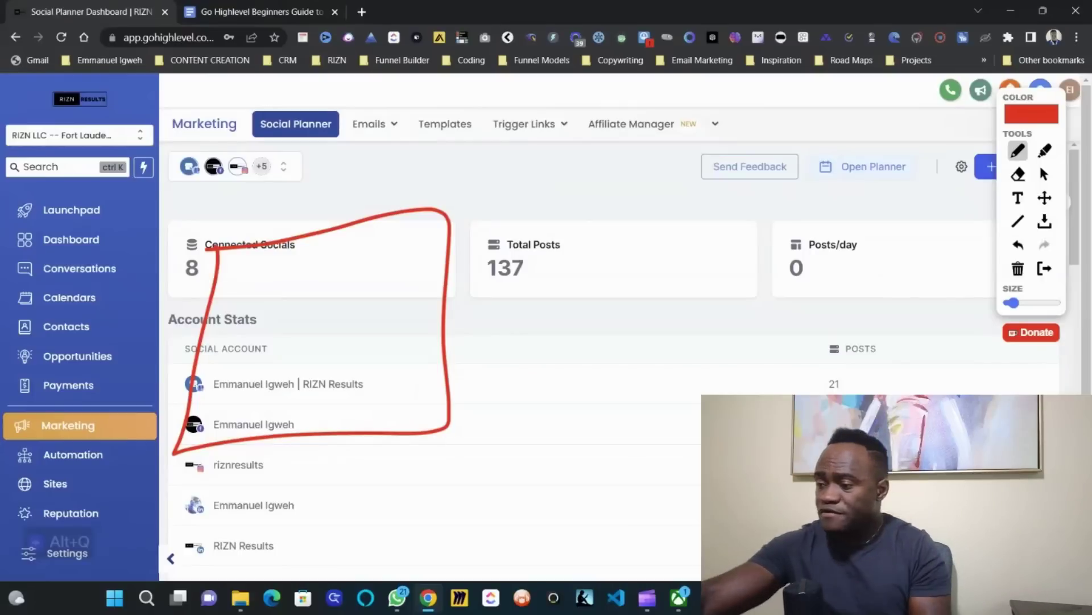
pyautogui.moveTo(697, 165)
pyautogui.mouseDown()
pyautogui.moveTo(788, 217)
pyautogui.moveTo(719, 161)
pyautogui.mouseUp()
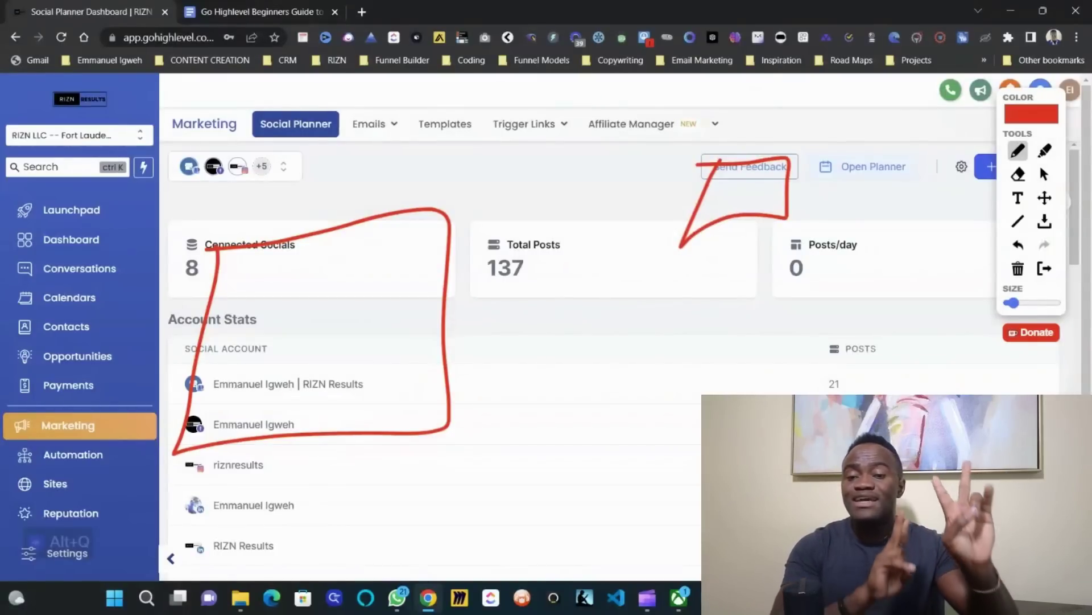
pyautogui.moveTo(867, 263)
pyautogui.mouseDown()
pyautogui.moveTo(930, 244)
pyautogui.moveTo(849, 327)
pyautogui.moveTo(884, 266)
pyautogui.mouseUp()
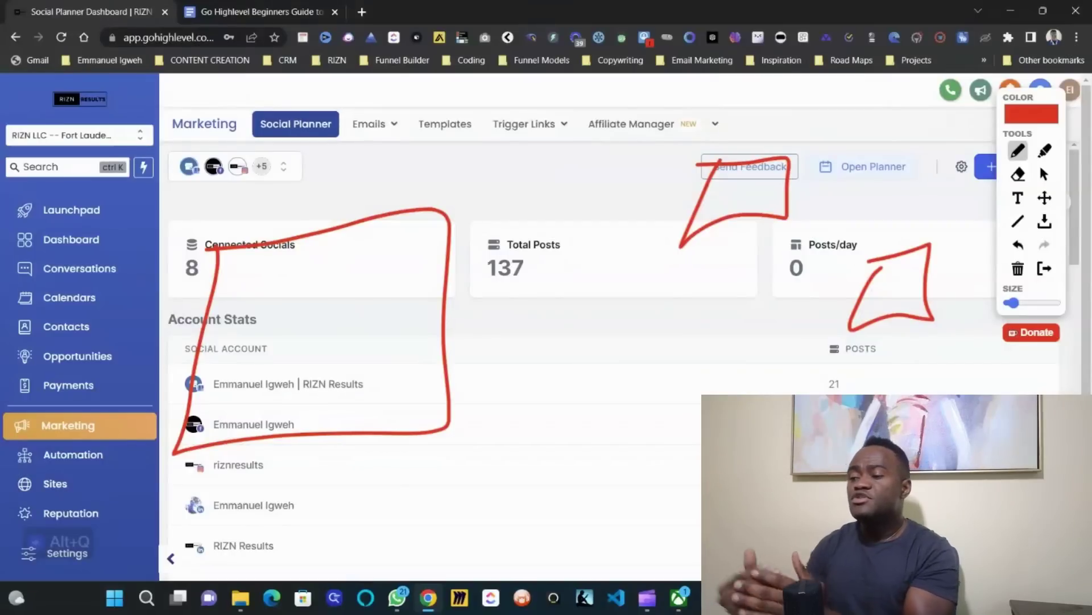
# Step: Draw three curved red lines running into the large box from its surroundings and add an arrowhead to each at the box
pyautogui.moveTo(714, 223)
pyautogui.mouseDown()
pyautogui.moveTo(518, 177)
pyautogui.moveTo(315, 237)
pyautogui.mouseUp()
pyautogui.moveTo(868, 305); pyautogui.dragTo(393, 301)
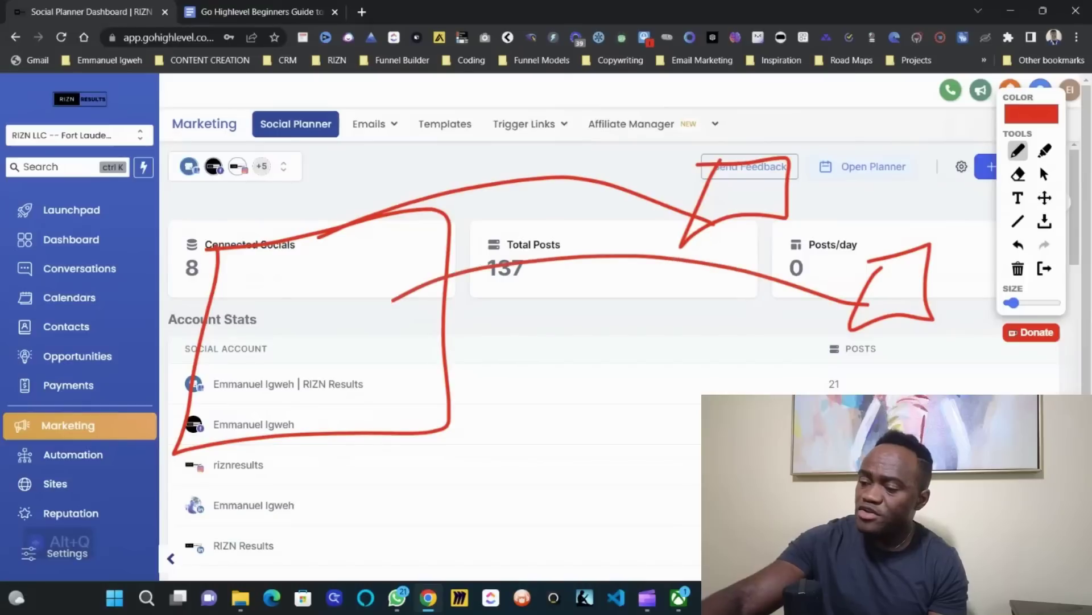
pyautogui.moveTo(705, 509); pyautogui.dragTo(373, 404)
pyautogui.moveTo(469, 378)
pyautogui.mouseDown()
pyautogui.moveTo(409, 392)
pyautogui.moveTo(355, 472)
pyautogui.mouseUp()
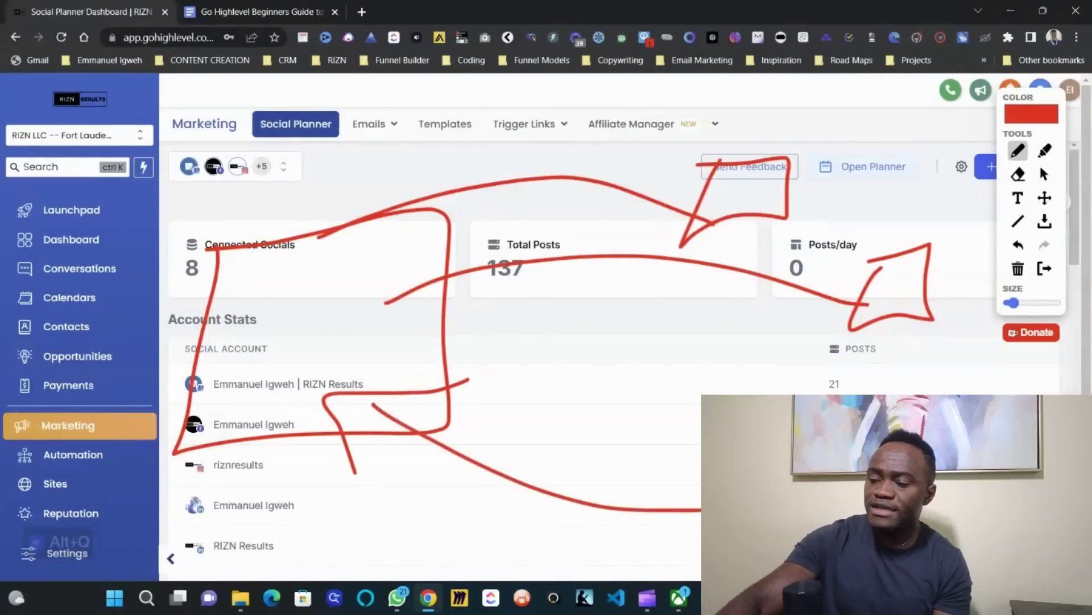
pyautogui.moveTo(392, 259); pyautogui.dragTo(430, 353)
pyautogui.moveTo(349, 166)
pyautogui.mouseDown()
pyautogui.moveTo(273, 272)
pyautogui.moveTo(396, 262)
pyautogui.mouseUp()
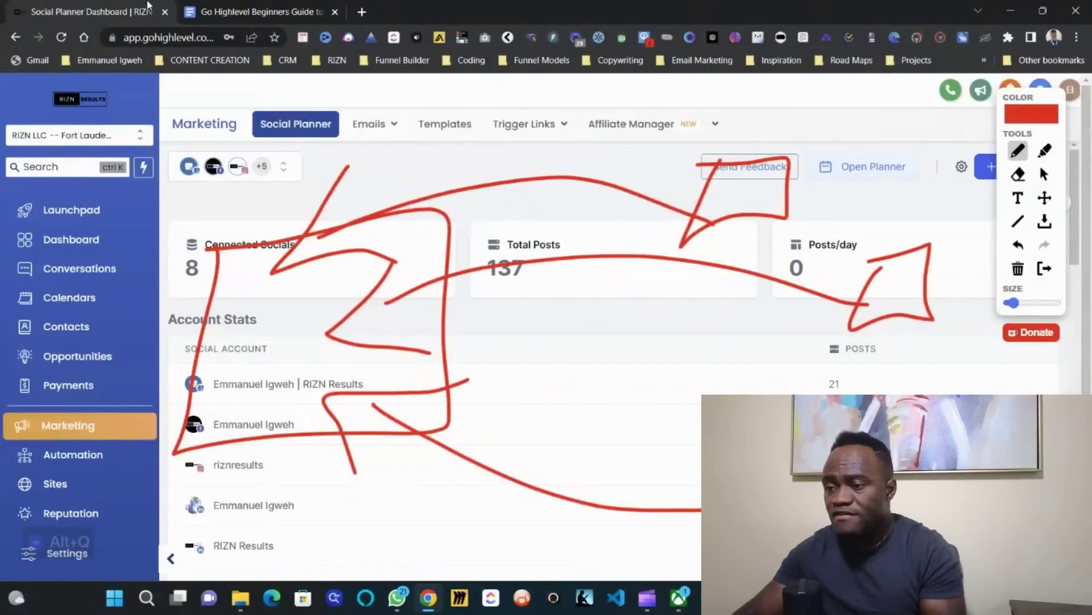
# Step: Switch to the Go Highlevel beginners guide document and review its content marketing and social media strategy sections
pyautogui.click(227, 6)
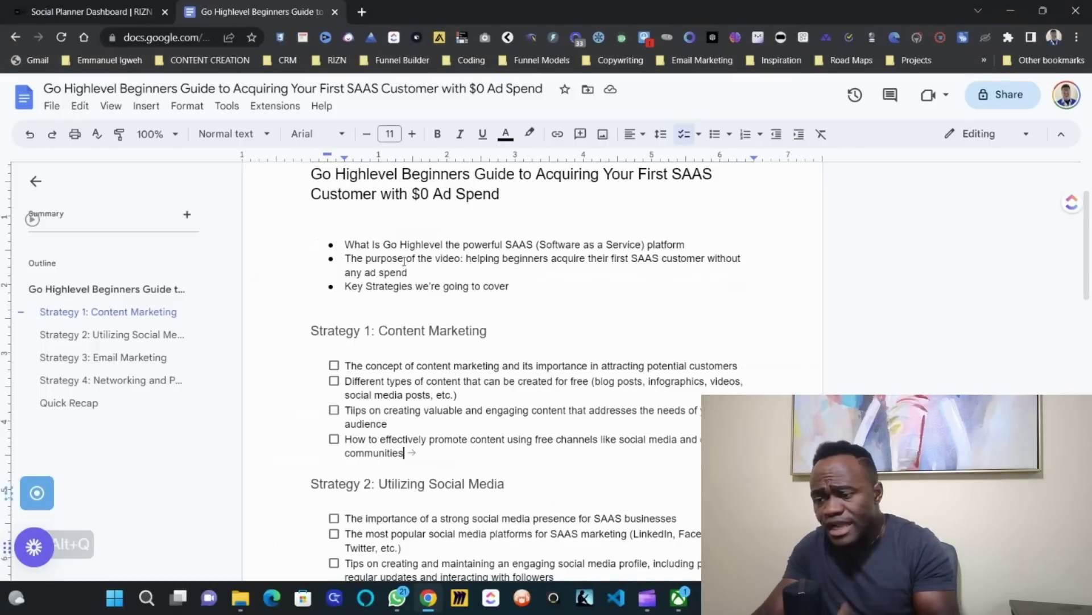
pyautogui.scroll(-3, 404, 262)
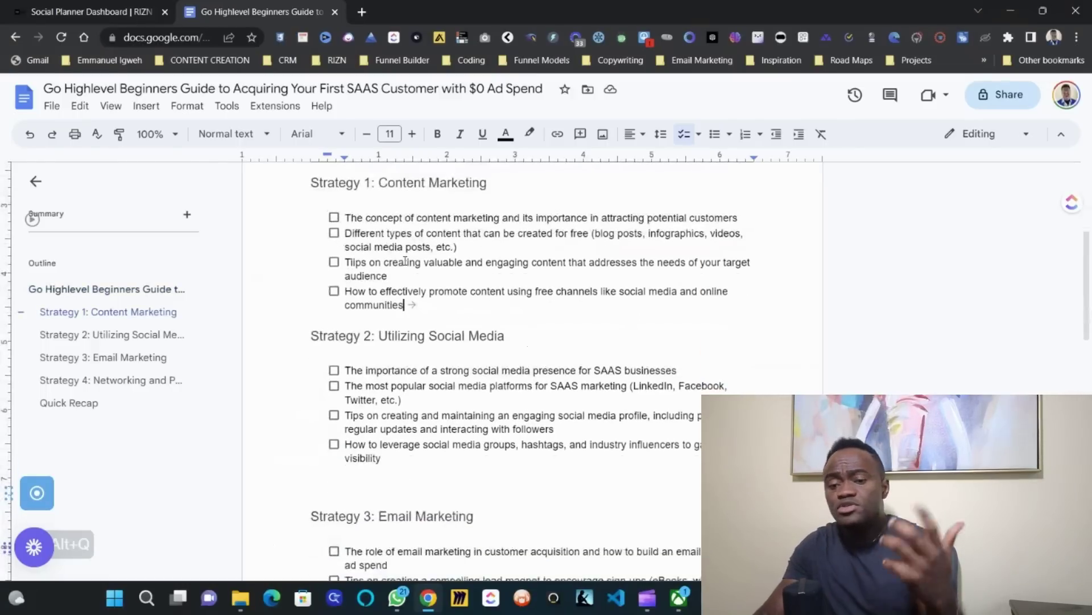
pyautogui.scroll(3, 405, 261)
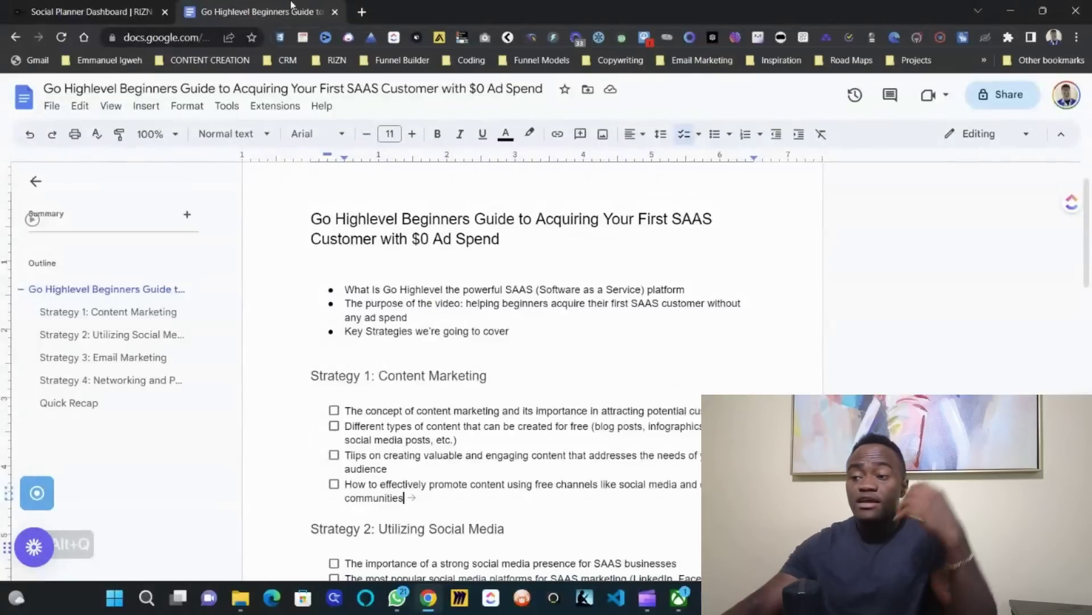
# Step: Open ChatGPT in a new browser tab and set the model to GPT-4
pyautogui.click(362, 12)
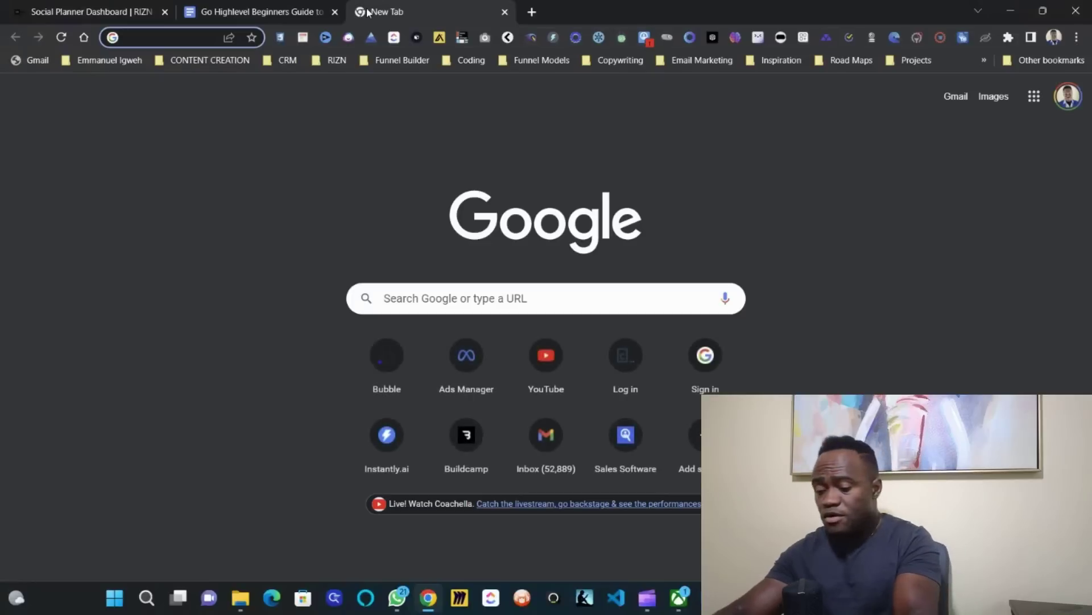
pyautogui.write('chat')
pyautogui.press('Return')
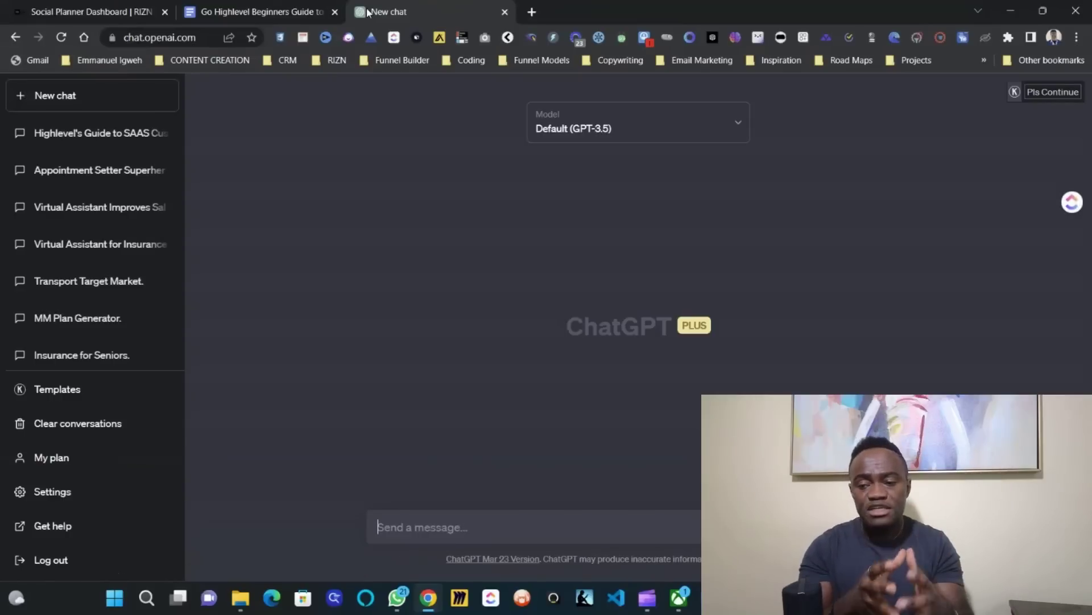
pyautogui.click(675, 106)
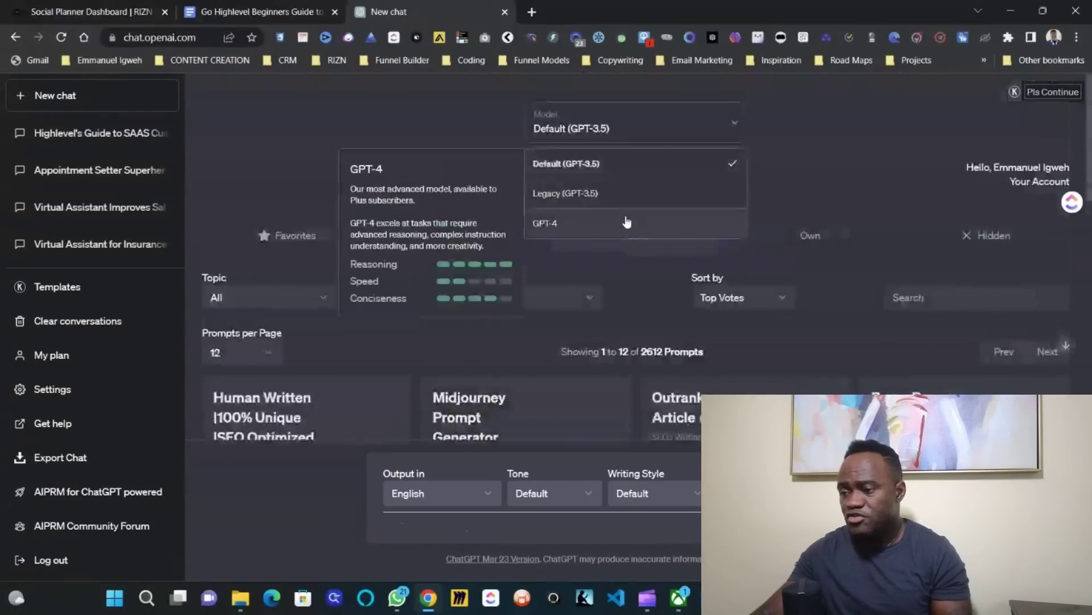
pyautogui.click(625, 221)
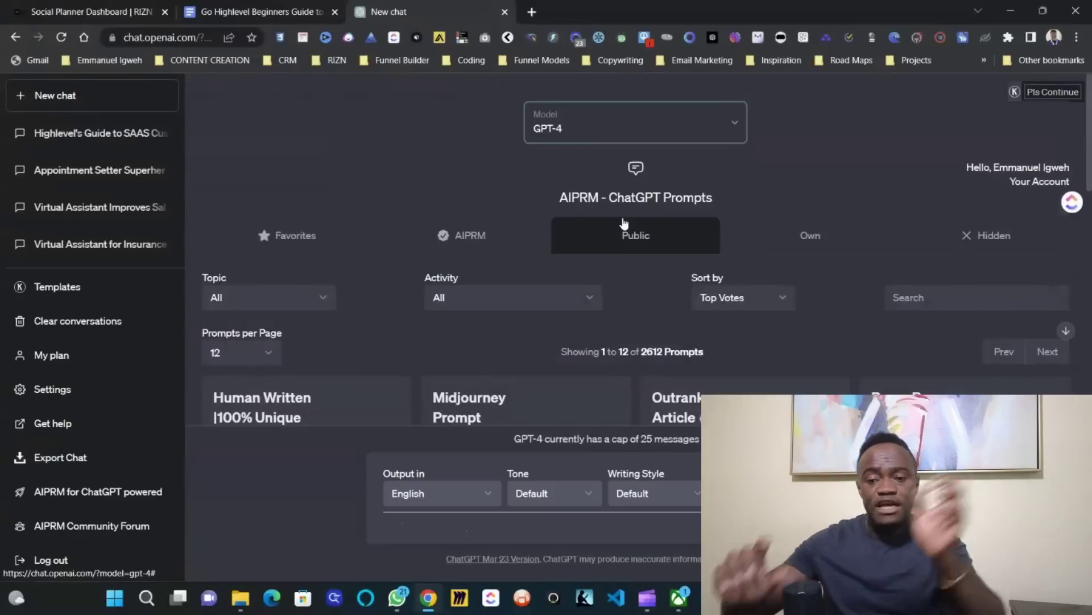
# Step: Send "Write me a facebook post based on my product which is helping to install and transport manufactured housing" and copy the full reply
pyautogui.click(429, 532)
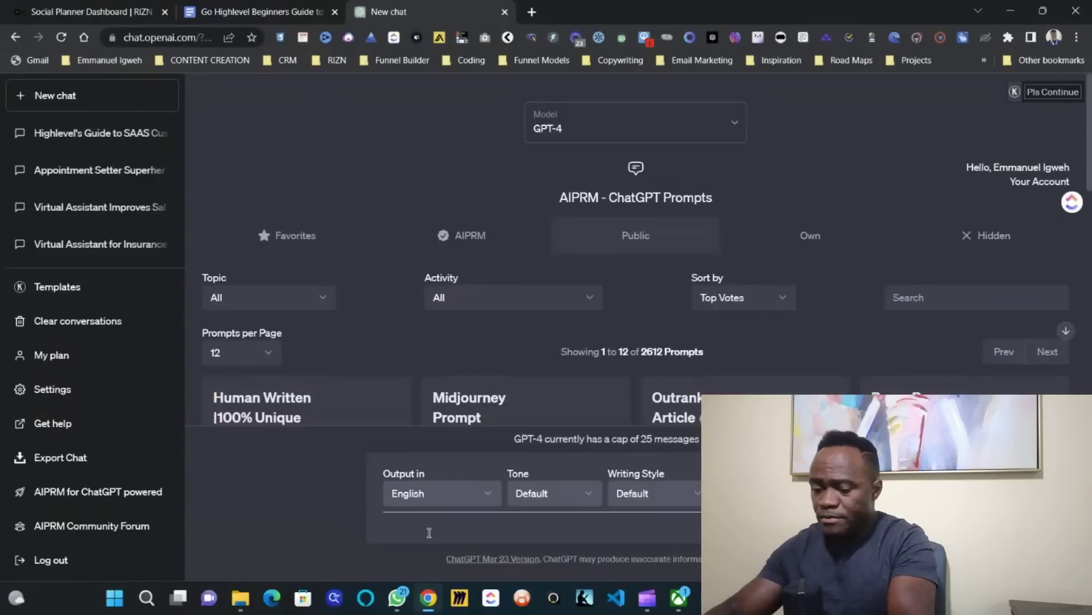
pyautogui.write('Write me a fa')
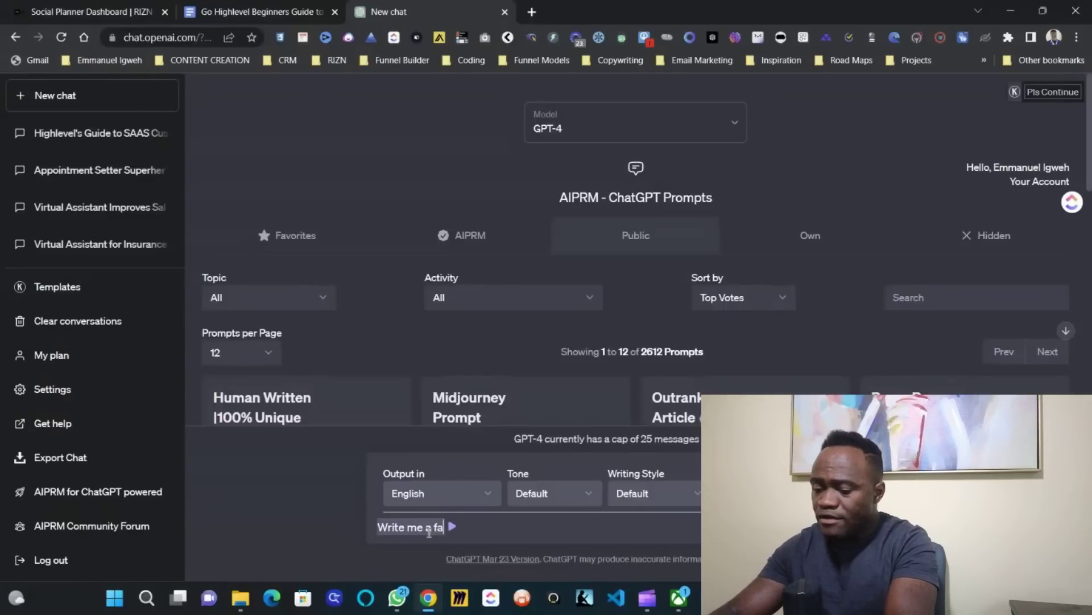
pyautogui.write('cebook post based on my product which is helping')
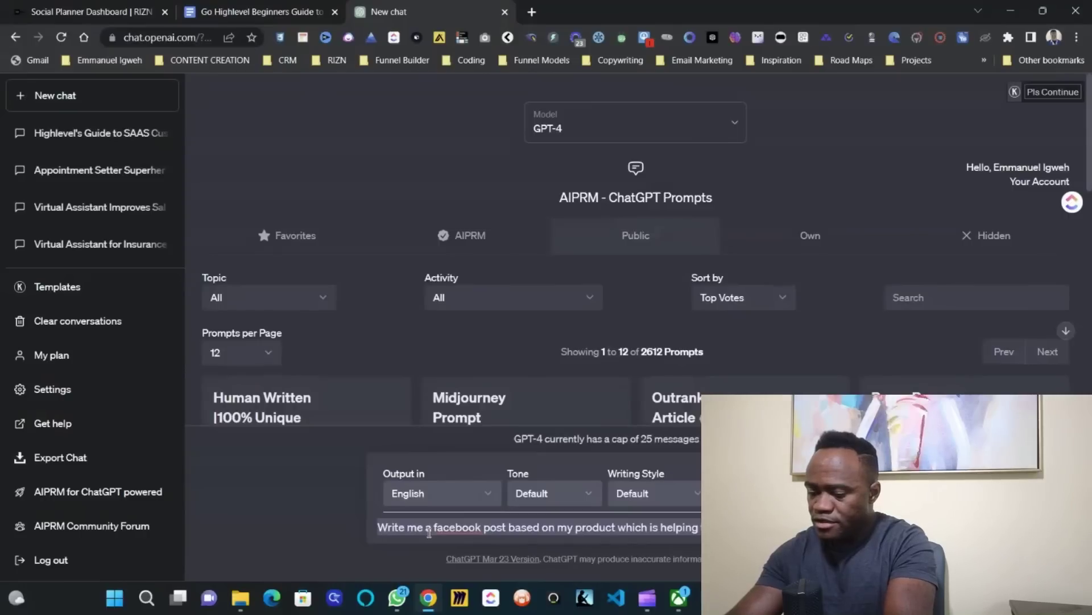
pyautogui.write('ured housing')
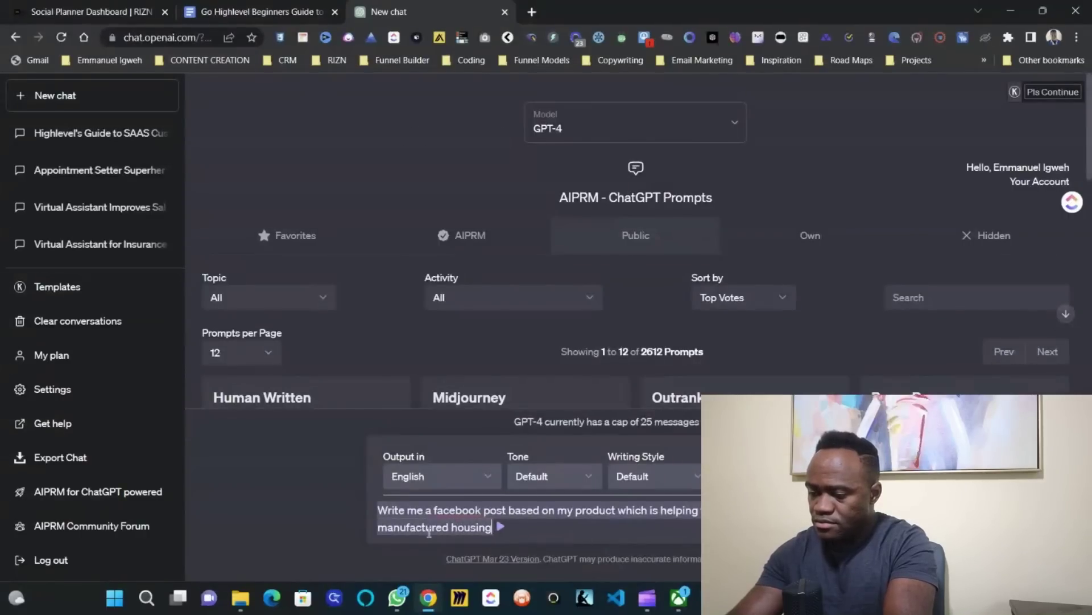
pyautogui.press('Return')
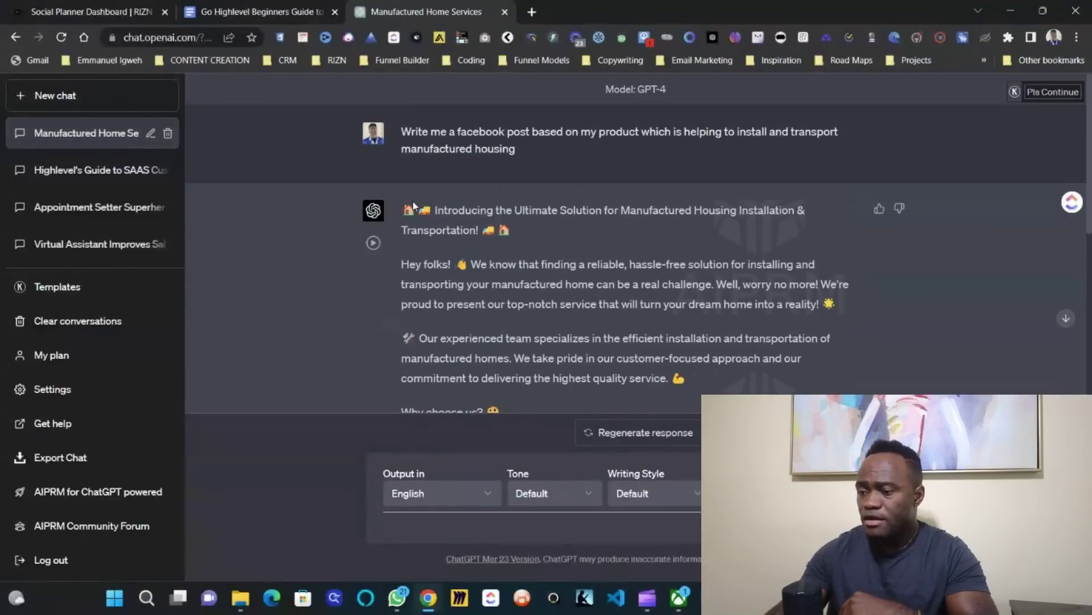
pyautogui.moveTo(402, 213); pyautogui.dragTo(651, 380)
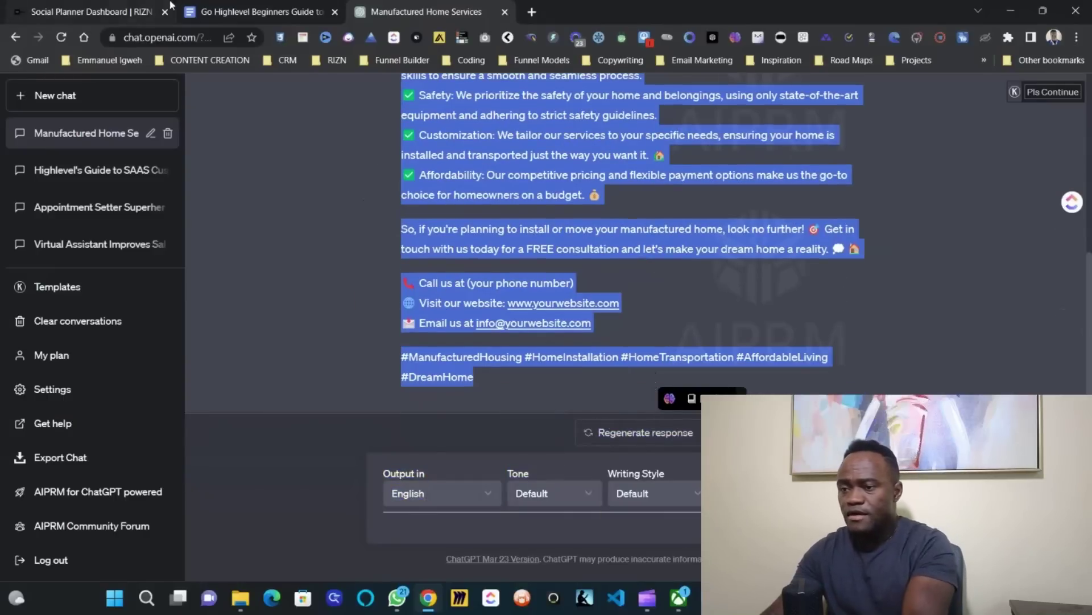
# Step: Return to the Social Planner dashboard, erase all red drawings and exit the page marker
pyautogui.click(72, 6)
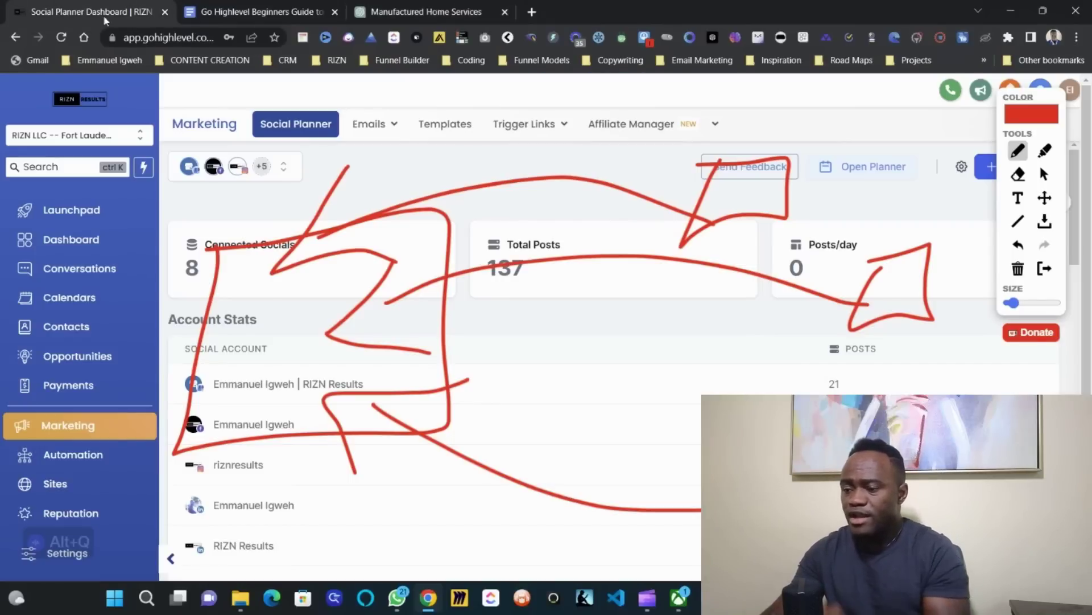
pyautogui.click(1019, 272)
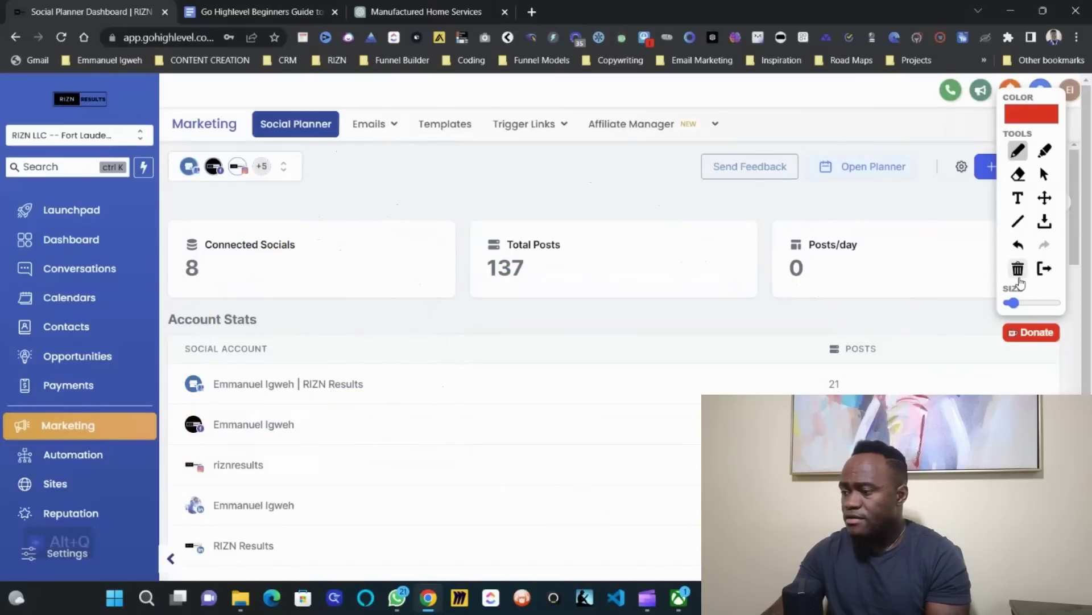
pyautogui.click(1045, 268)
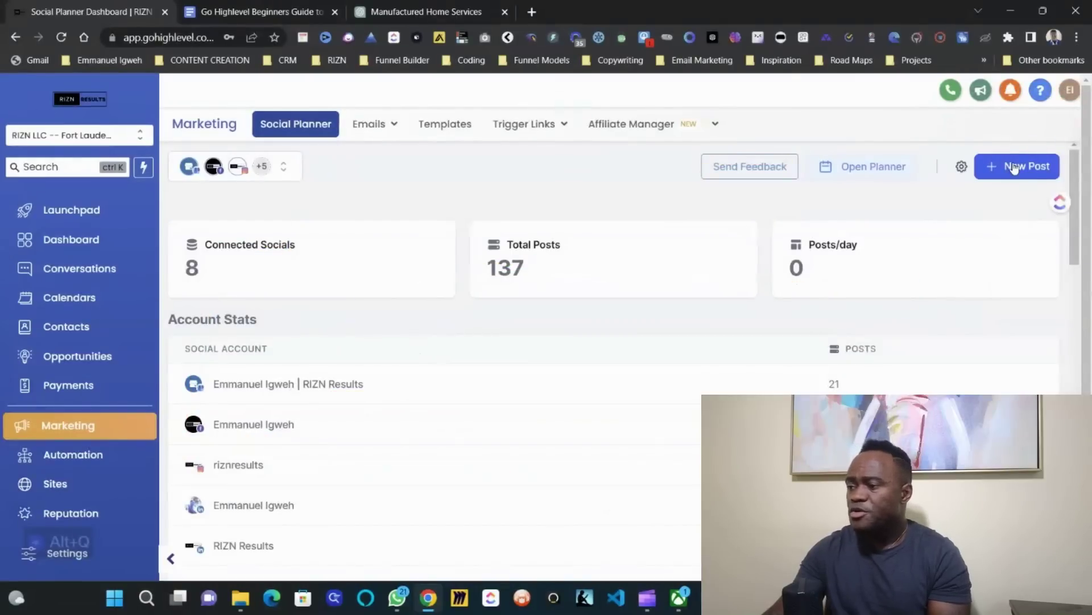
# Step: Create a new social post and choose the Facebook account listed above Resultify by RIZN Results as its destination
pyautogui.click(1013, 167)
pyautogui.click(993, 195)
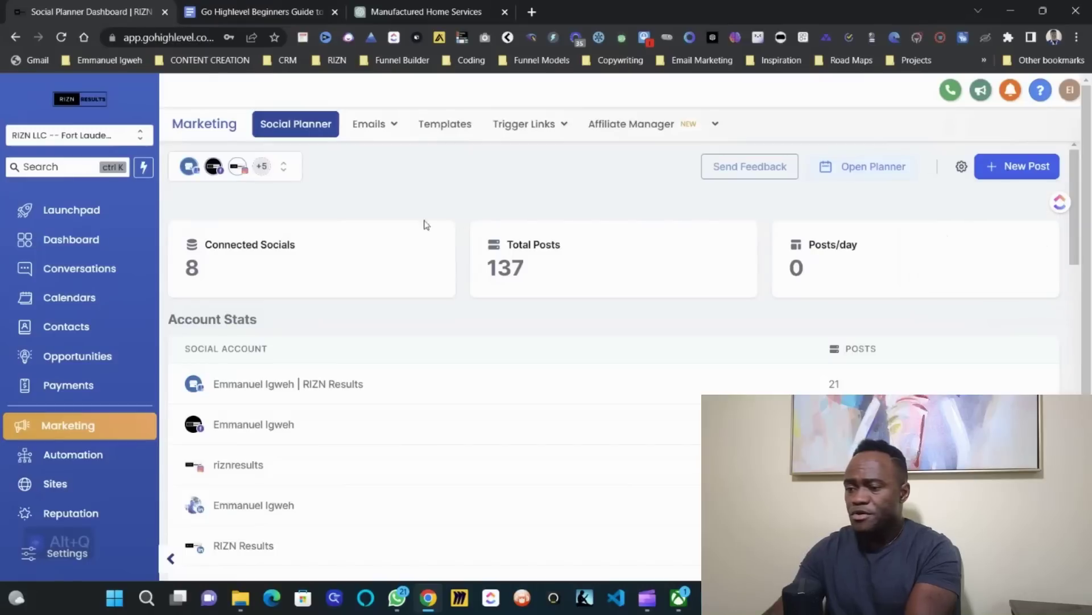
pyautogui.click(312, 178)
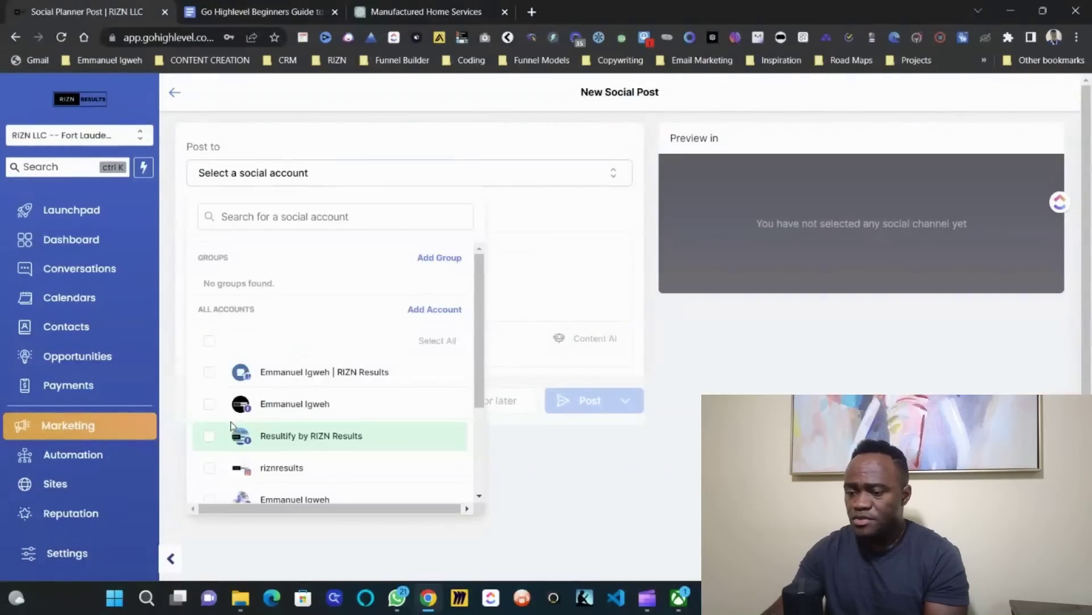
pyautogui.click(210, 404)
# Step: Paste the copied manufactured housing post as the post content and check the Facebook preview through to the hashtags
pyautogui.click(527, 264)
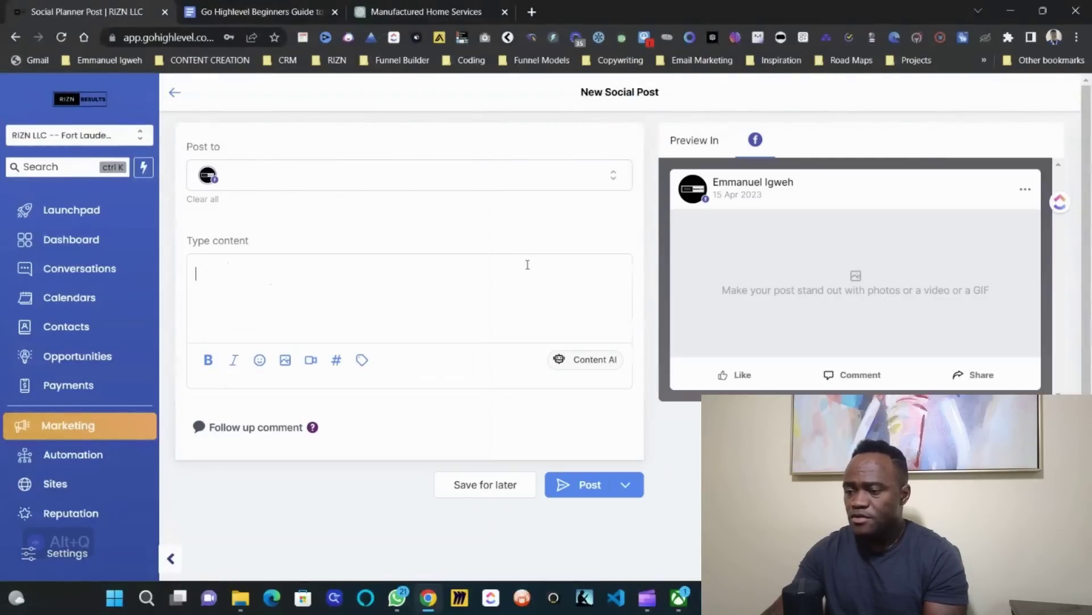
pyautogui.hotkey('ctrl', 'v')
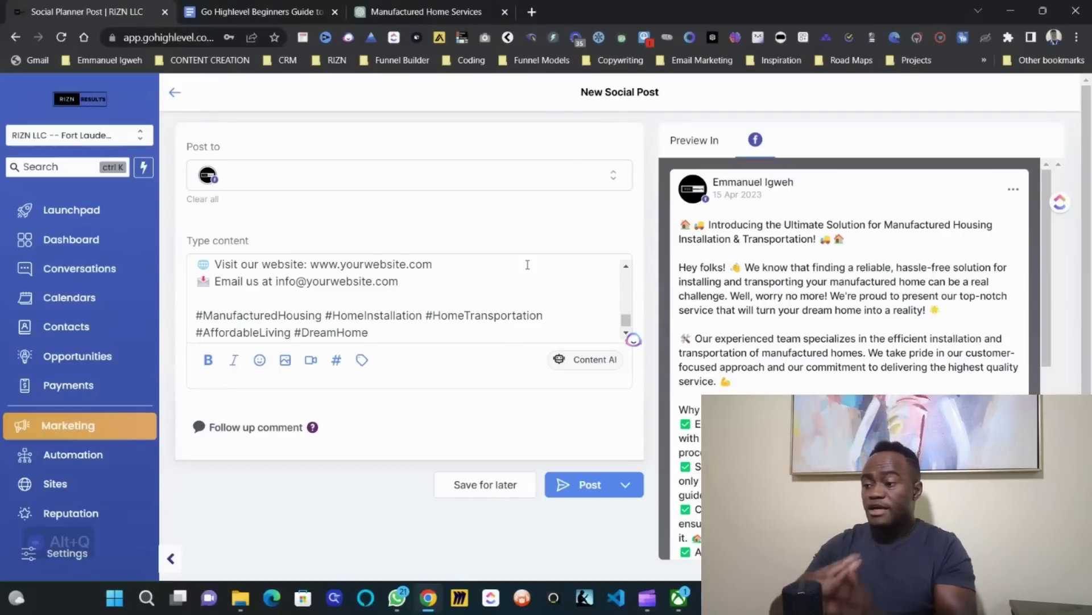
pyautogui.scroll(-6, 995, 267)
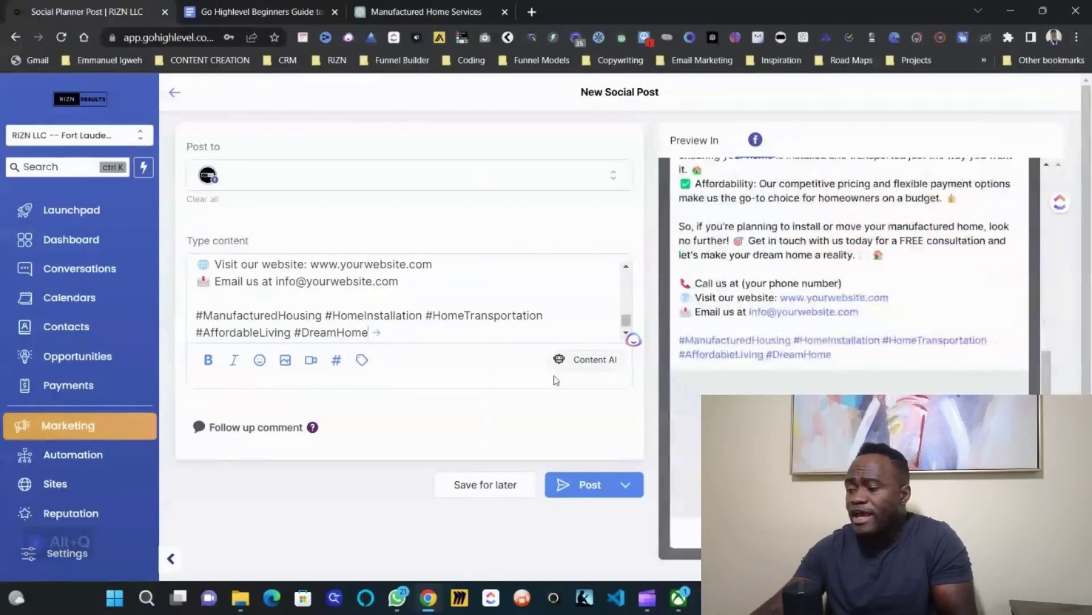